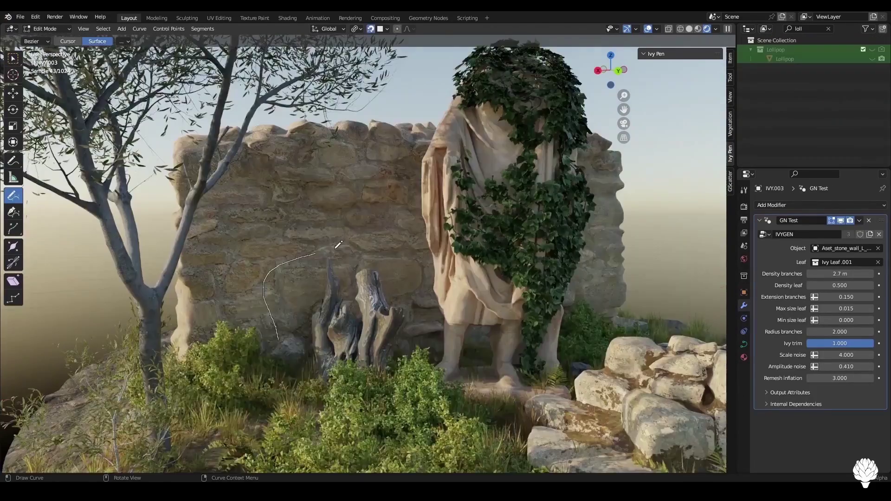
- Drag an Ivy Pen stroke up the stone wall of the ruined arch to grow ivy
drag(339, 244, 366, 204)
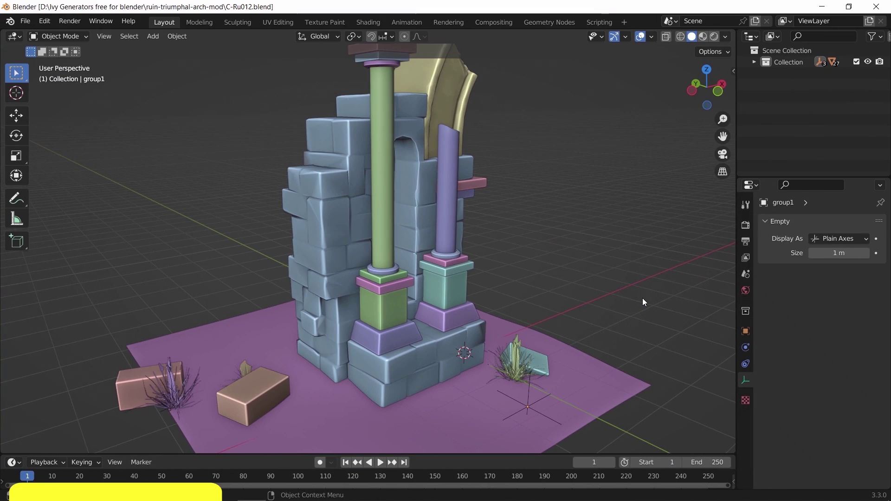
- Show the sidebar's Create tab with the Ivy Generator panel expanded
key(n)
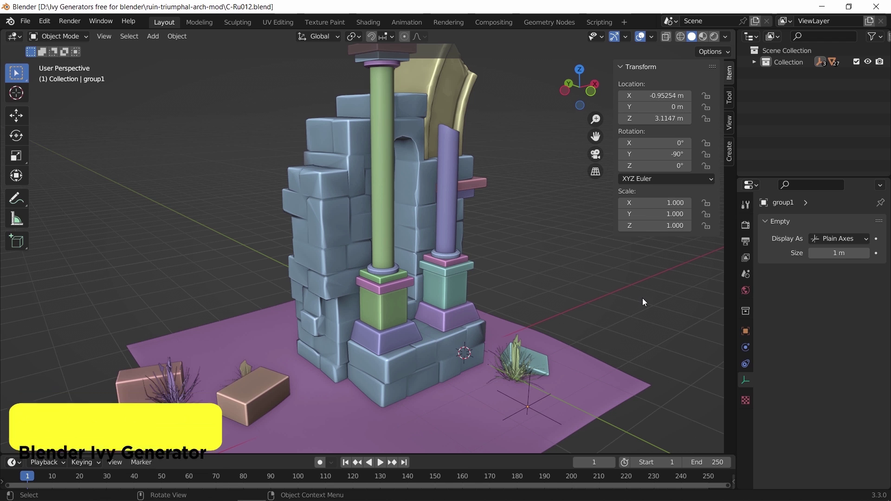
click(729, 158)
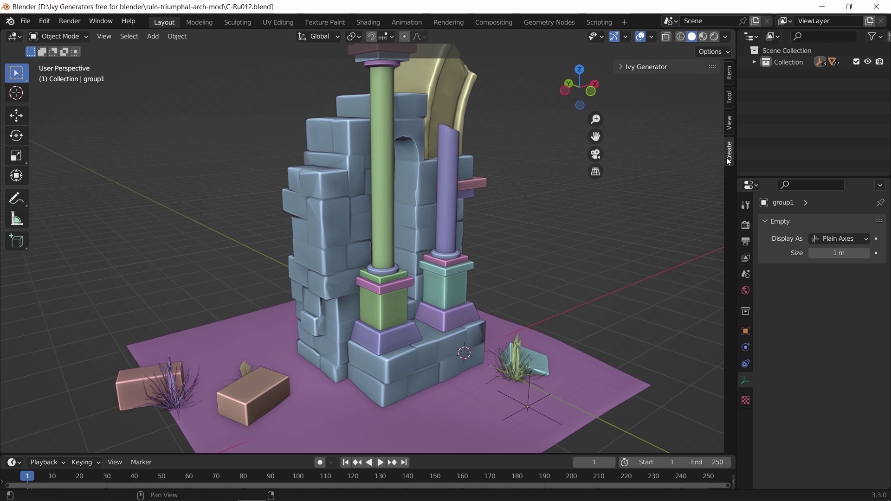
click(621, 70)
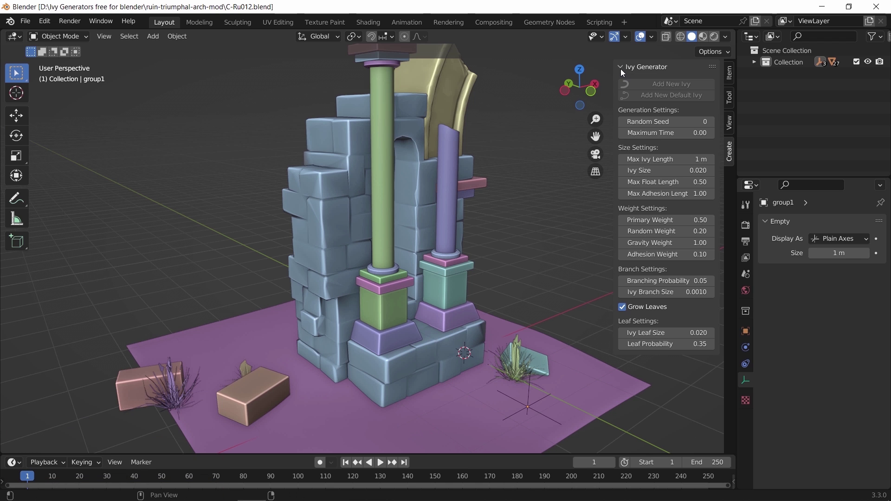
- Confirm the Add Curve: IvyGen add-on is enabled in Preferences, then close Preferences
click(44, 20)
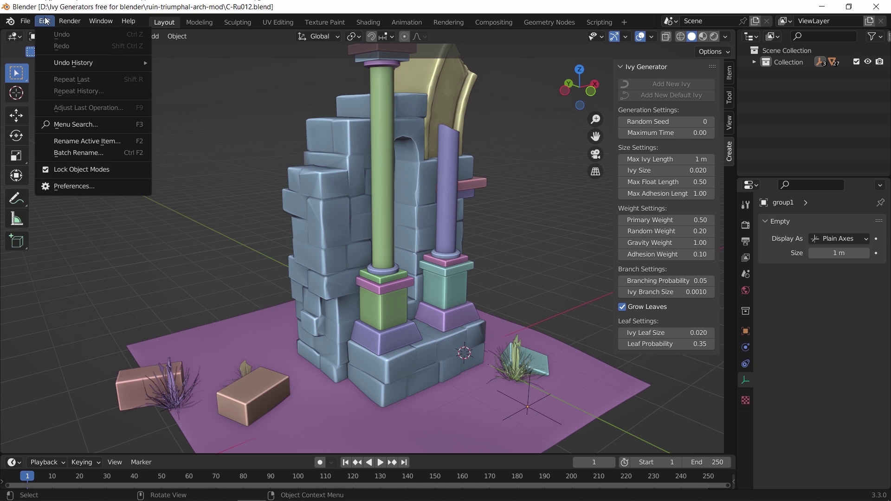
click(97, 186)
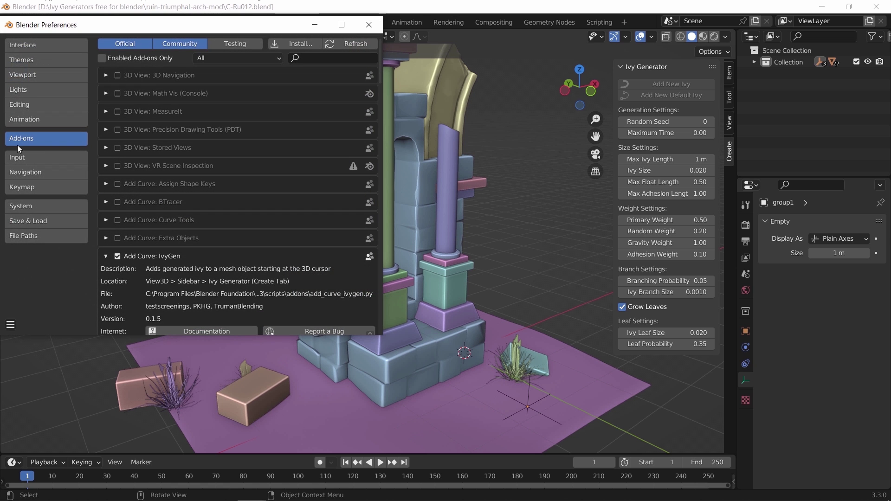
scroll(216, 182, down, 3)
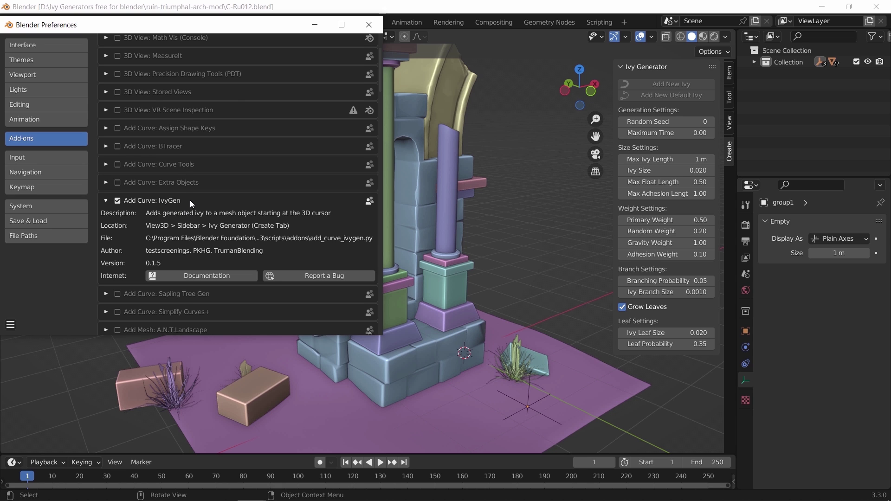
click(369, 26)
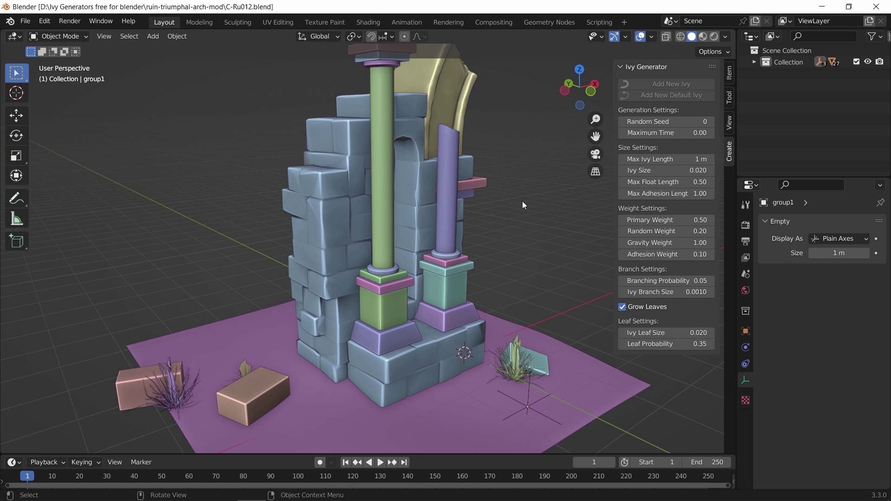
- Select briks_wall_low, set the 3D cursor on it, and add ivy with default settings
click(344, 274)
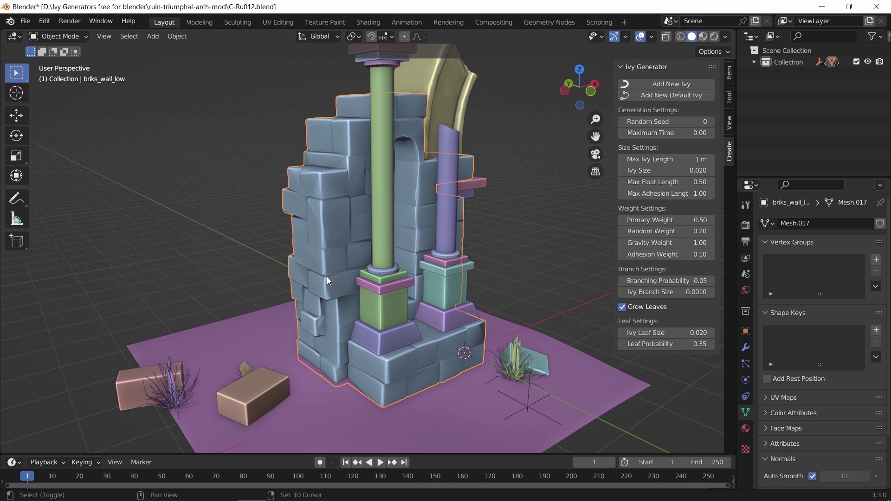
shift+right_click(327, 277)
click(680, 87)
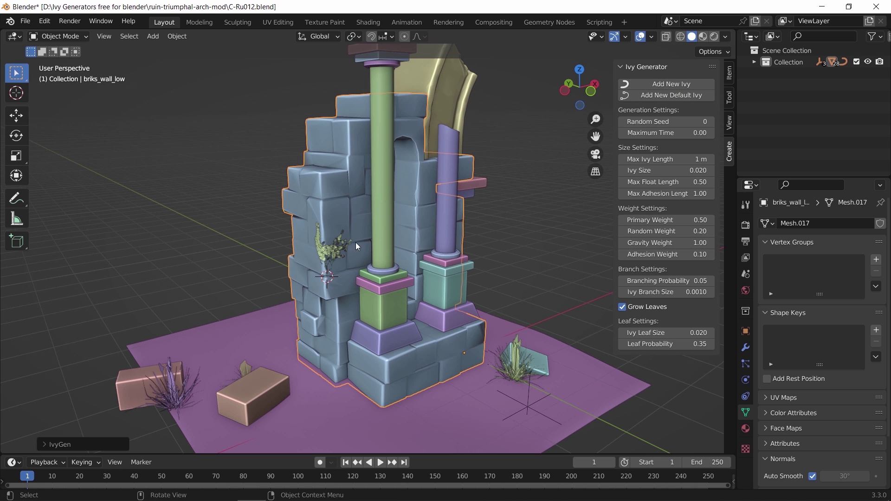
scroll(344, 255, up, 6)
middle_drag(330, 266, 354, 280)
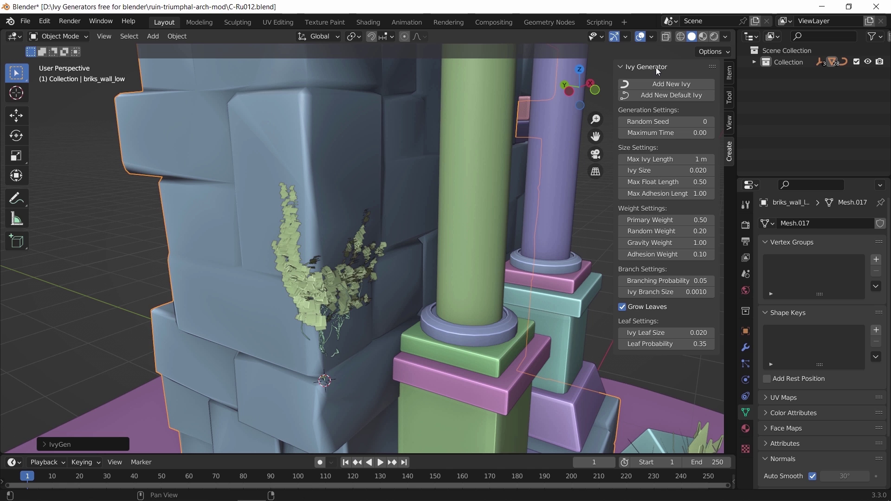
click(683, 159)
- Set Max Ivy Length to 10 m and update the ivy from the redo panel
text(10)
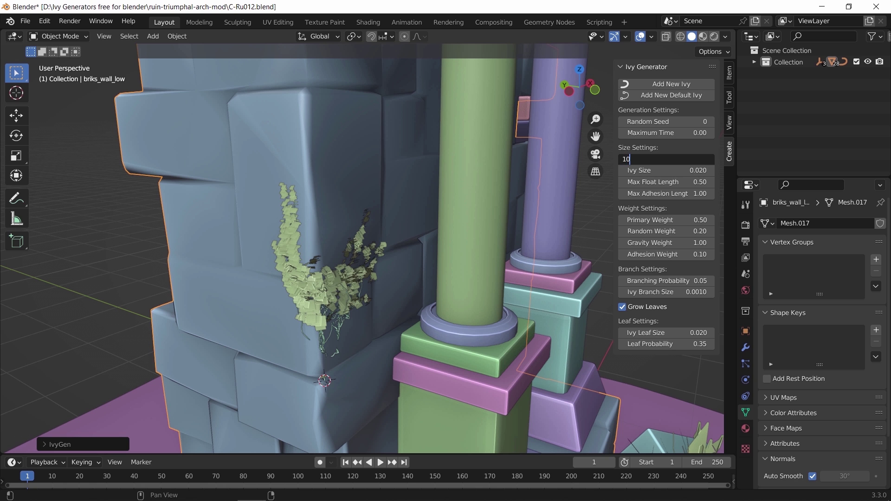
key(Return)
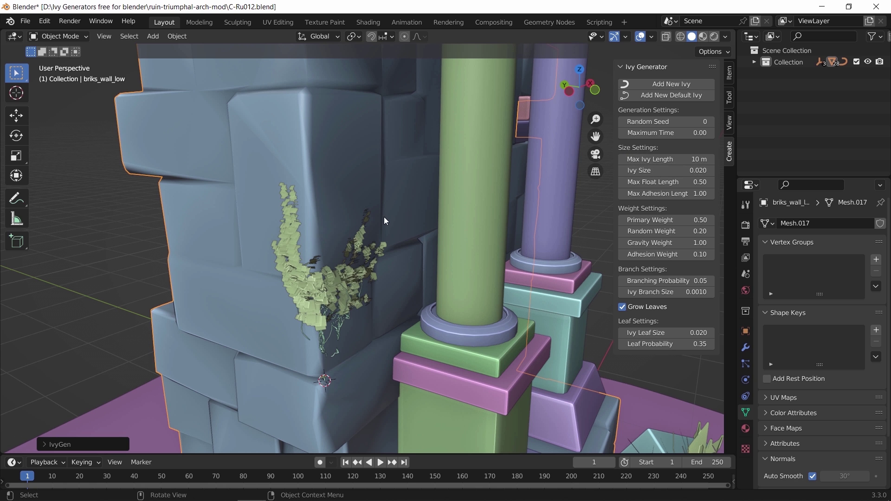
scroll(384, 216, down, 4)
click(106, 437)
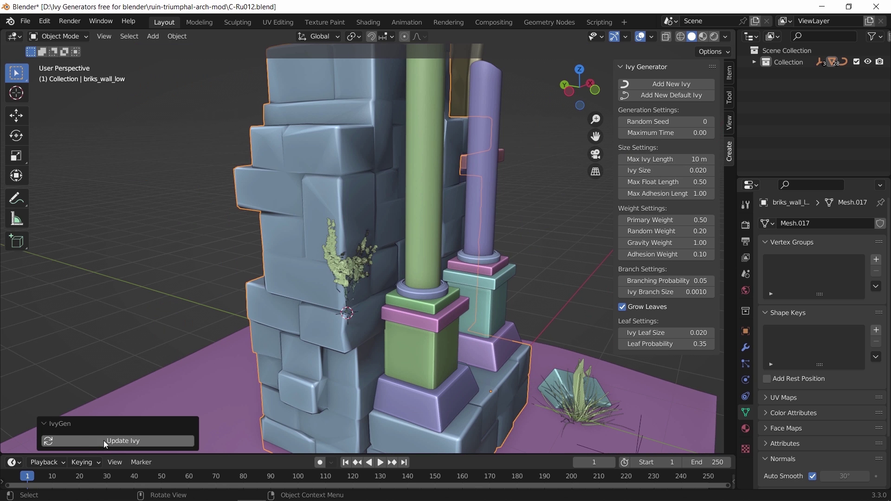
click(116, 441)
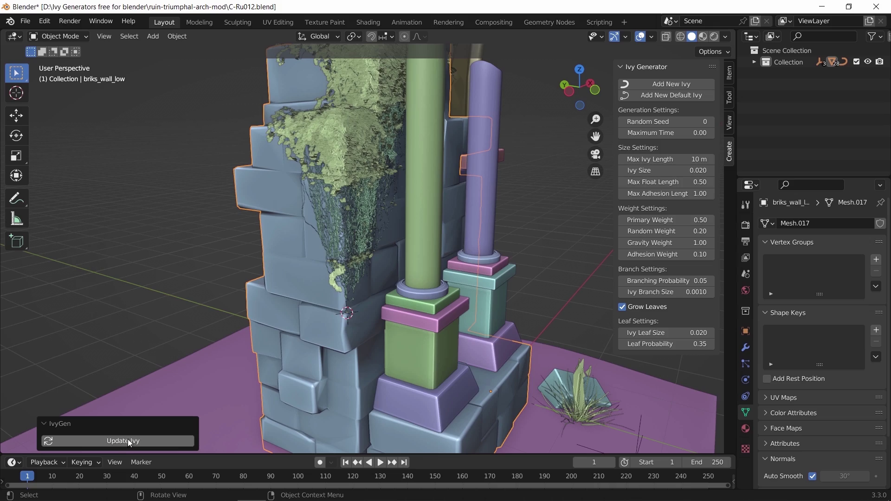
scroll(325, 297, down, 4)
mouse_move(352, 262)
middle_down()
mouse_move(387, 277)
mouse_move(436, 277)
mouse_move(341, 269)
mouse_move(339, 256)
middle_up()
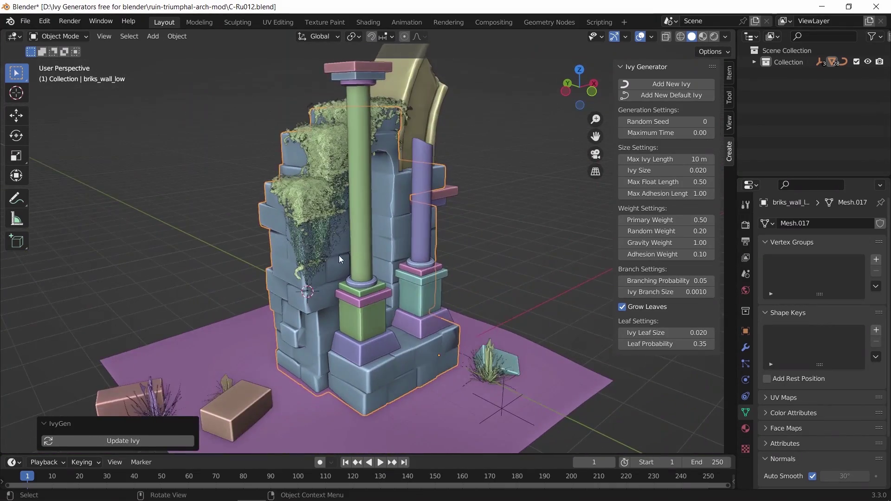
scroll(408, 246, up, 8)
scroll(377, 232, down, 2)
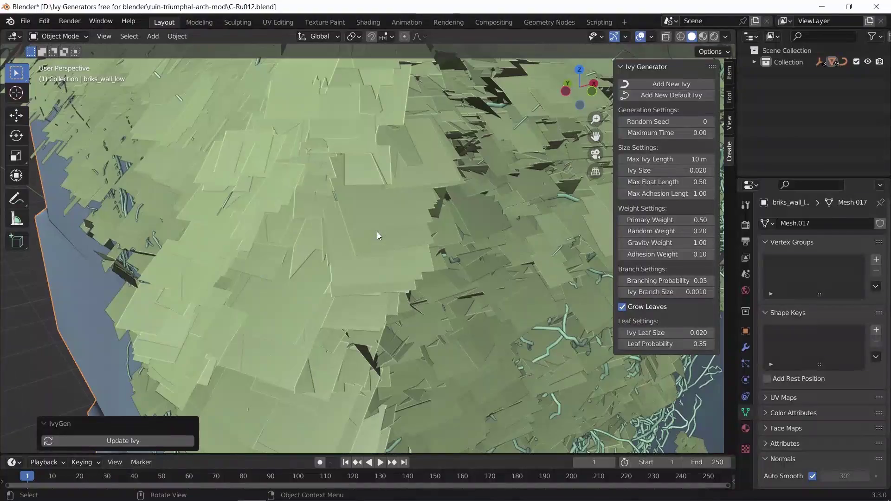
scroll(377, 233, down, 2)
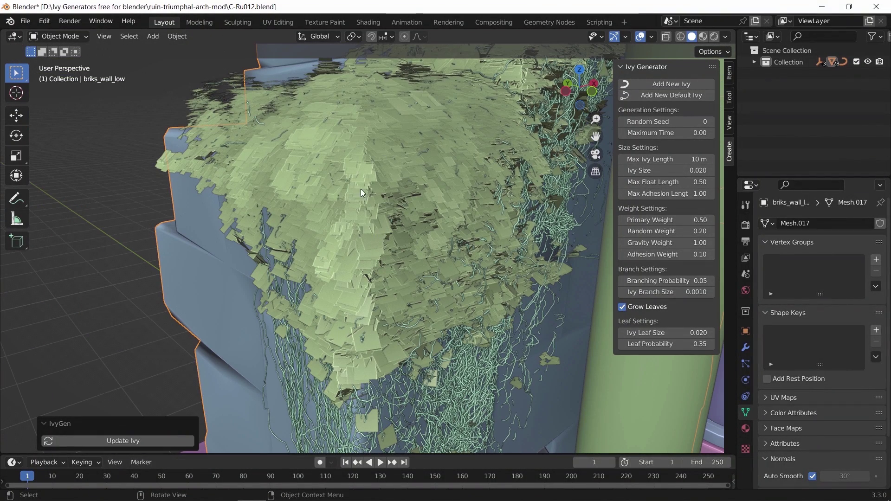
- Uncheck Grow Leaves and regenerate the ivy as bare strands
click(622, 306)
click(133, 440)
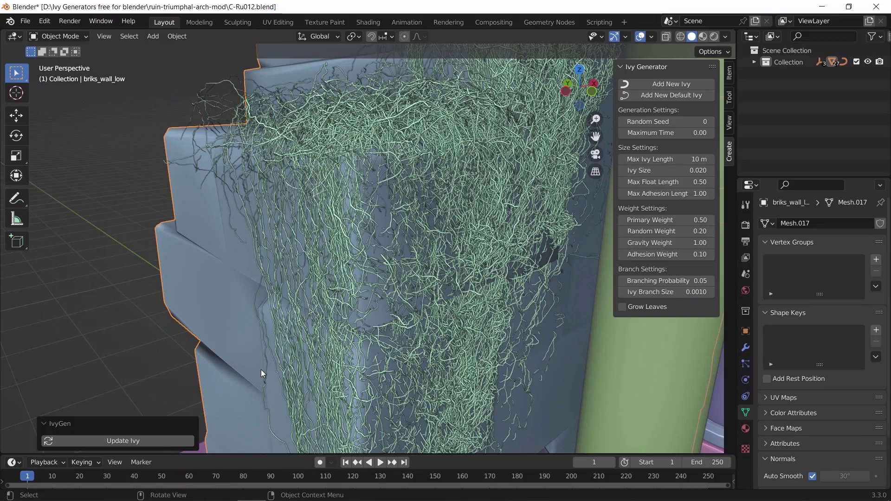
scroll(394, 344, down, 4)
shift+middle_drag(395, 344, 284, 352)
drag(614, 169, 580, 169)
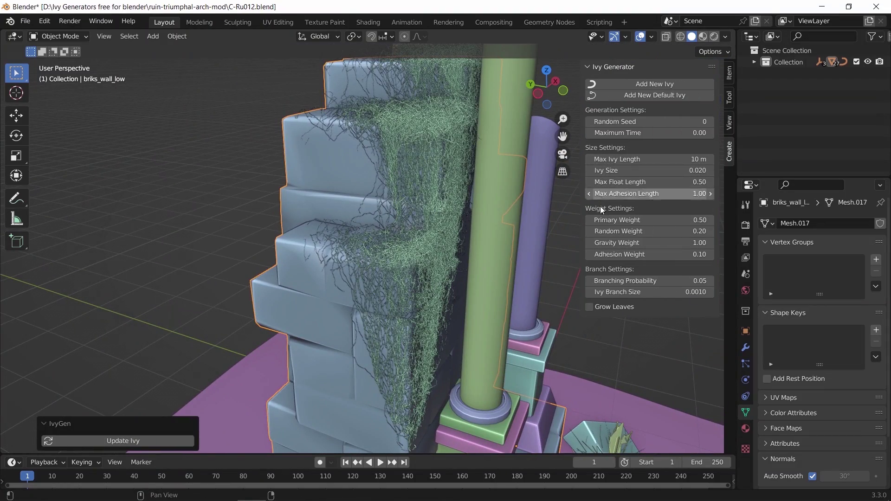
- Select the semicolumn beside the wall and orbit to show the arch
click(453, 256)
middle_drag(382, 242, 425, 261)
scroll(313, 274, down, 4)
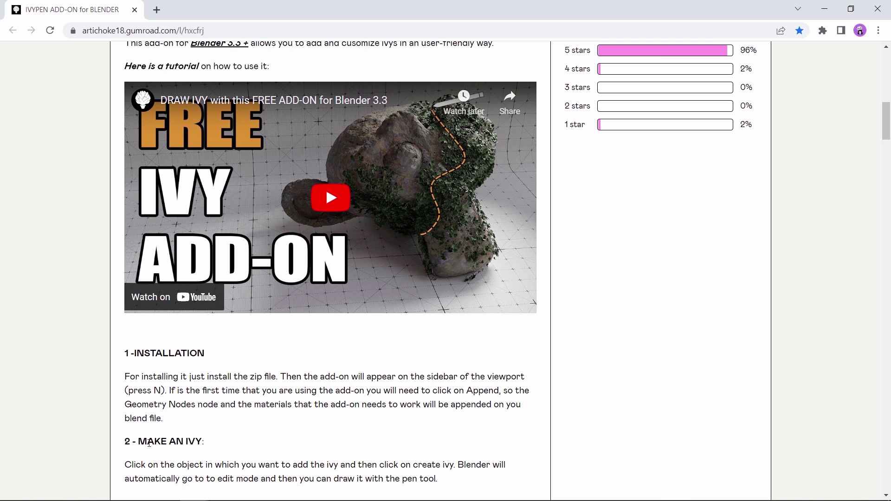
- Scroll to the top of the IVYPEN Gumroad page and show the next product image
scroll(430, 356, up, 6)
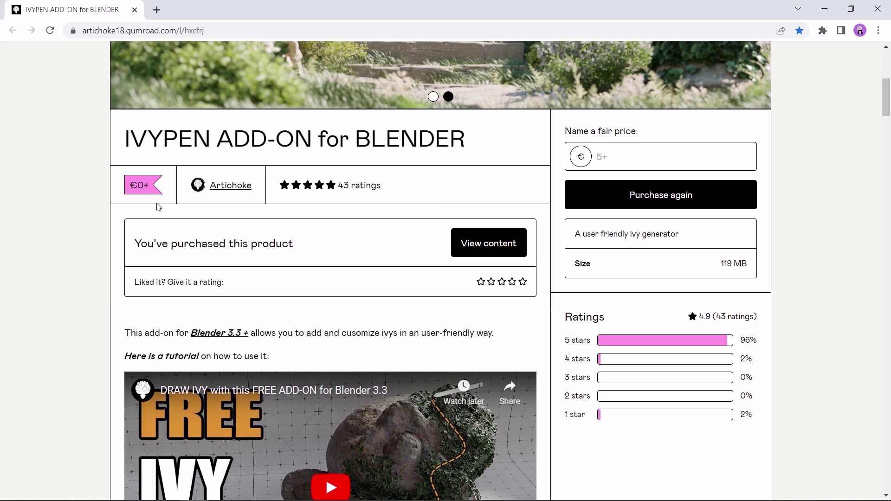
scroll(158, 207, up, 6)
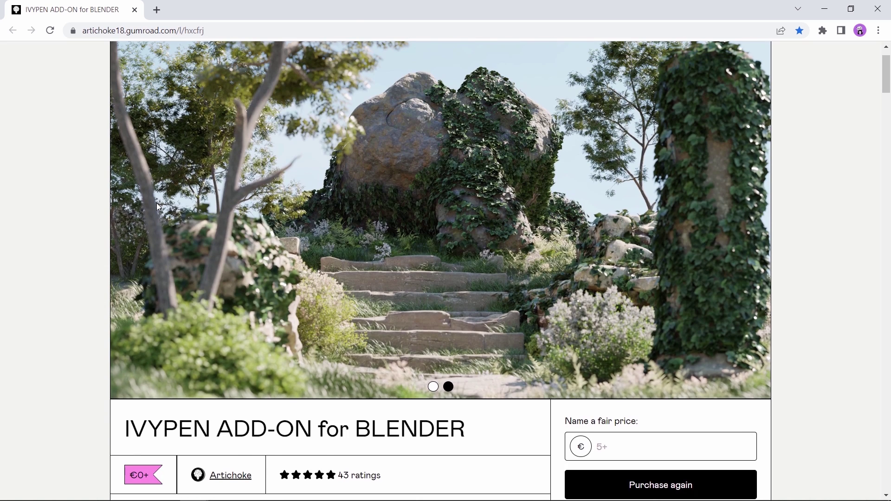
click(124, 212)
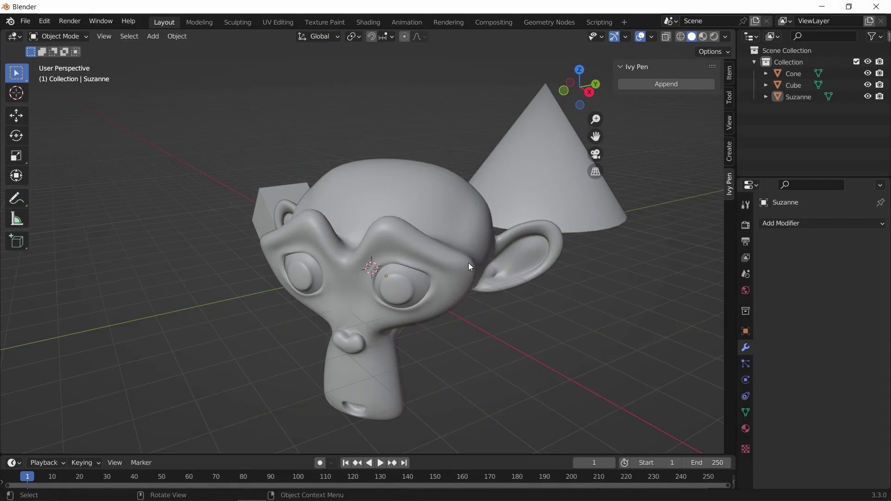
- Confirm IVY PEN is enabled in Add-ons, then append the Ivy Pen leaf assets
click(45, 22)
click(73, 185)
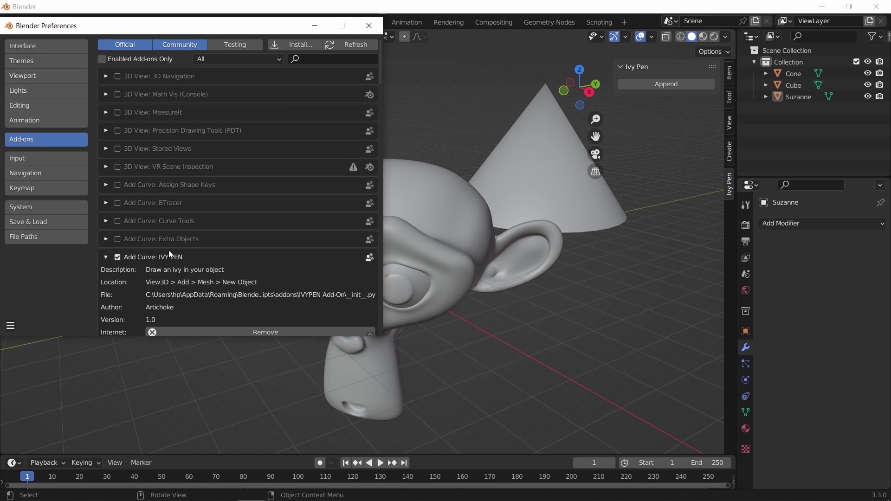
scroll(169, 254, down, 2)
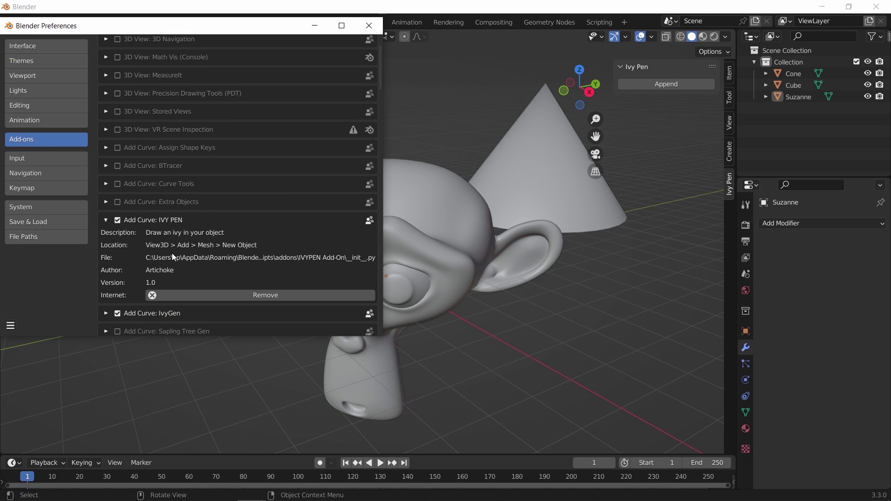
click(369, 26)
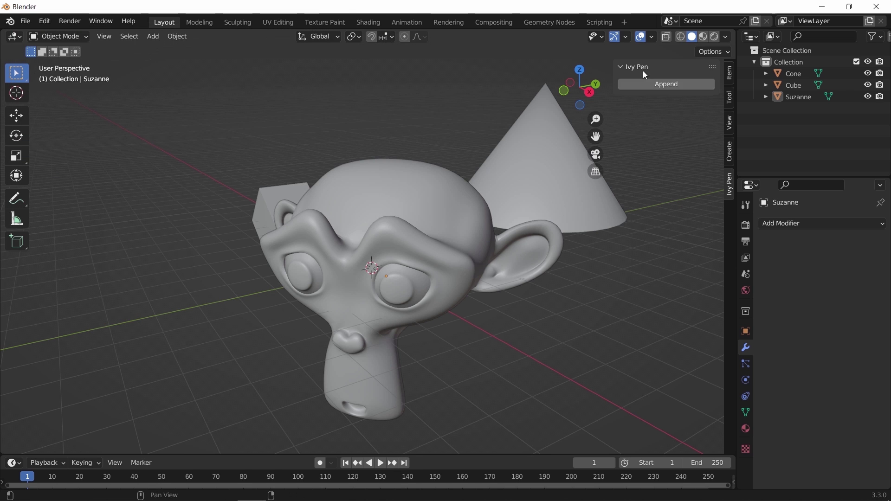
click(656, 83)
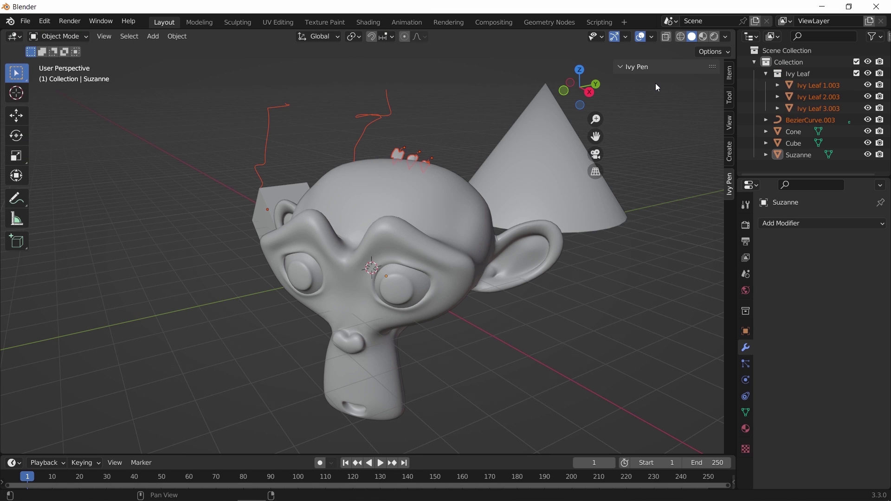
click(469, 219)
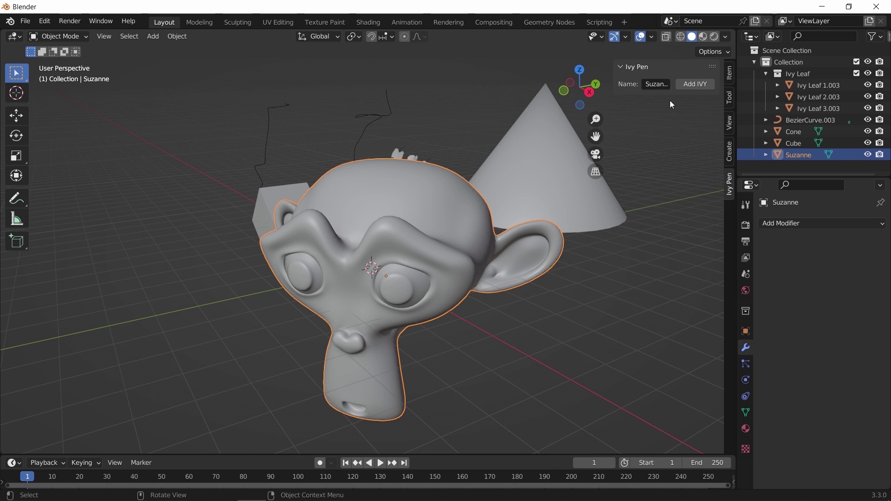
- Add an IVY object and draw ivy strokes over Suzanne's brow, head and face
click(689, 84)
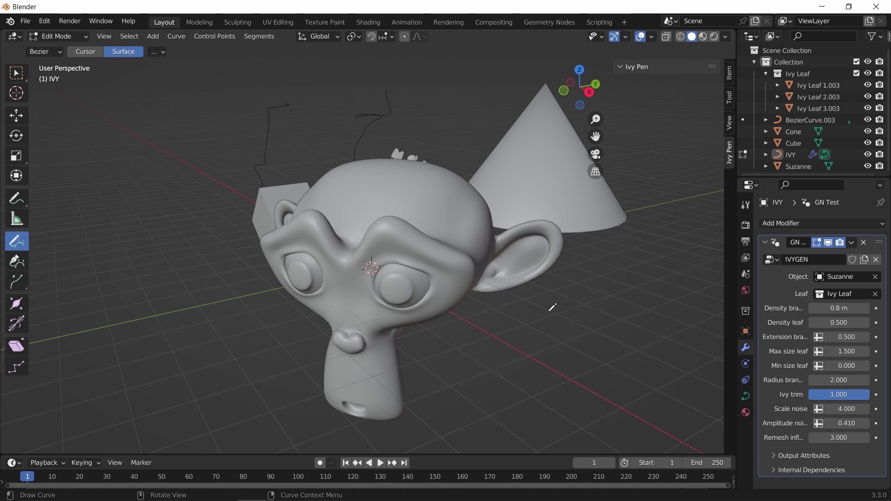
mouse_move(455, 262)
mouse_down()
mouse_move(435, 245)
mouse_move(381, 243)
mouse_up()
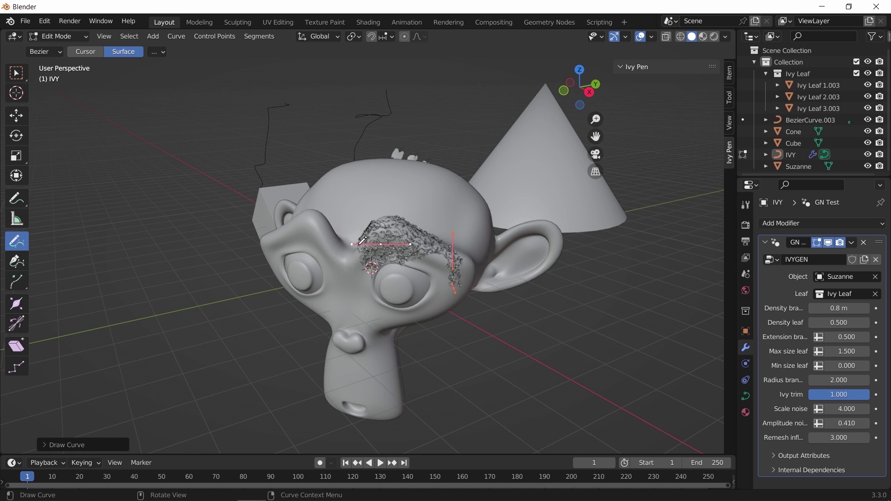
mouse_move(352, 243)
mouse_down()
mouse_move(353, 191)
mouse_move(419, 166)
mouse_move(452, 177)
mouse_move(490, 230)
mouse_up()
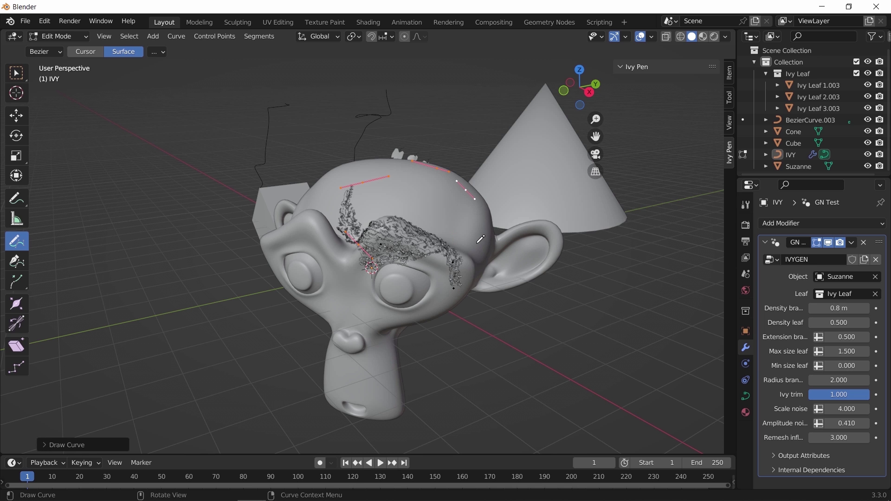
mouse_move(489, 231)
middle_down()
mouse_move(418, 273)
mouse_move(384, 314)
mouse_move(310, 326)
mouse_move(280, 295)
middle_up()
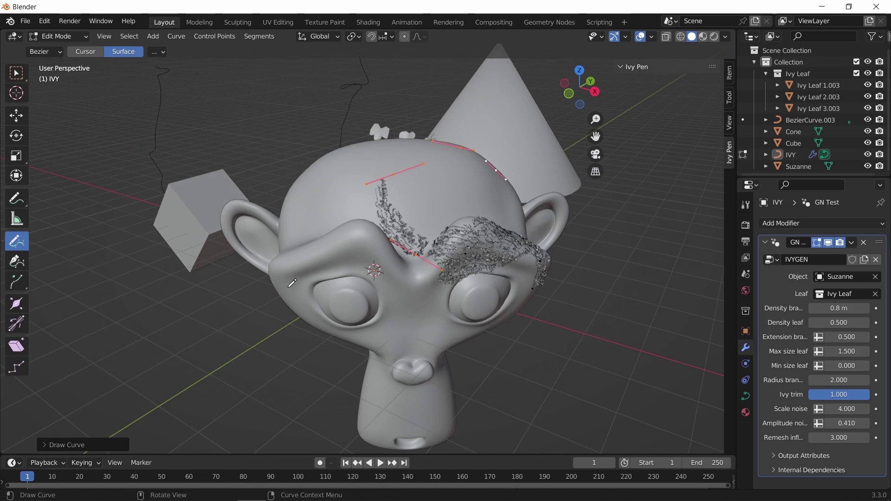
mouse_move(278, 297)
mouse_down()
mouse_move(304, 259)
mouse_move(386, 223)
mouse_move(396, 164)
mouse_move(449, 147)
mouse_move(475, 191)
mouse_up()
mouse_move(493, 241)
middle_down()
mouse_move(397, 247)
mouse_move(349, 192)
middle_up()
mouse_move(346, 197)
mouse_down()
mouse_move(333, 215)
mouse_move(329, 263)
mouse_move(350, 352)
mouse_move(326, 377)
mouse_move(330, 396)
mouse_move(346, 400)
mouse_move(346, 370)
mouse_up()
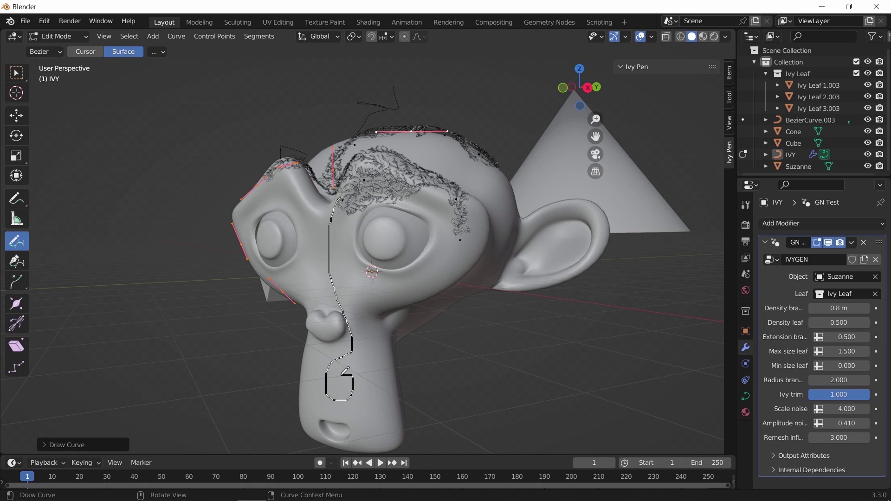
mouse_move(423, 206)
middle_down()
mouse_move(390, 210)
mouse_move(421, 213)
middle_up()
- Switch to Material Preview, return to Object Mode, and inspect the ivy up close
scroll(421, 214, up, 6)
key(z)
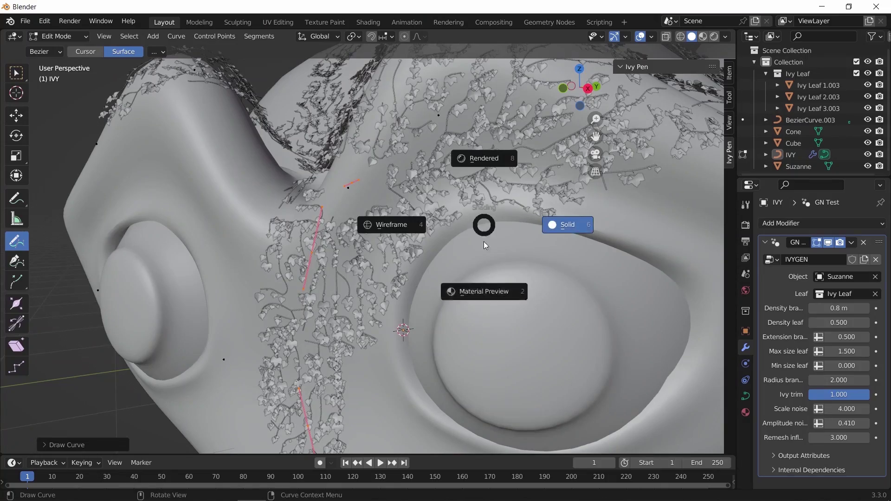
click(478, 293)
key(Tab)
drag(596, 120, 596, 153)
middle_drag(620, 254, 514, 358)
scroll(482, 296, down, 10)
- Bring up the ivy generator settings, hide the sidebar, and set Density branches to 2
middle_drag(483, 296, 665, 217)
click(745, 348)
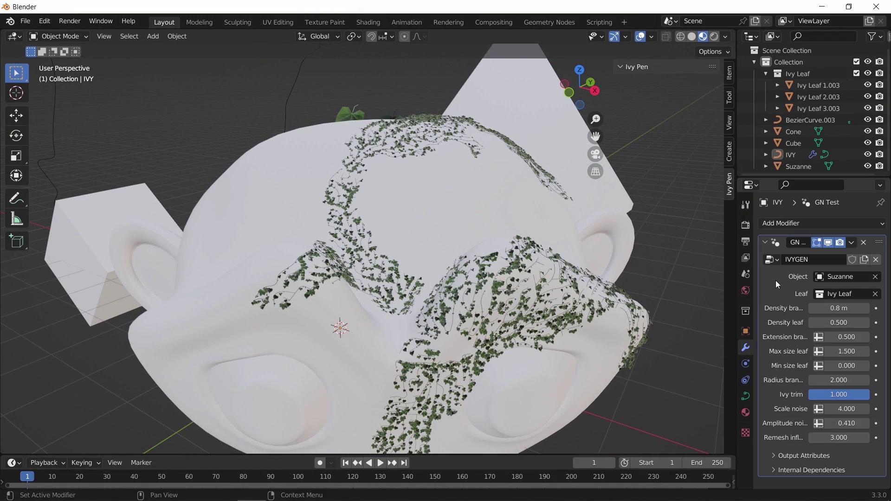
drag(738, 334, 704, 334)
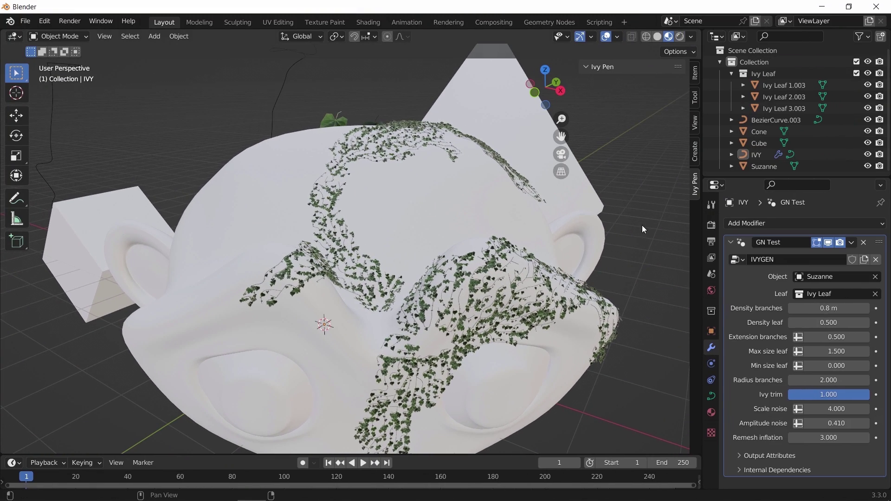
key(n)
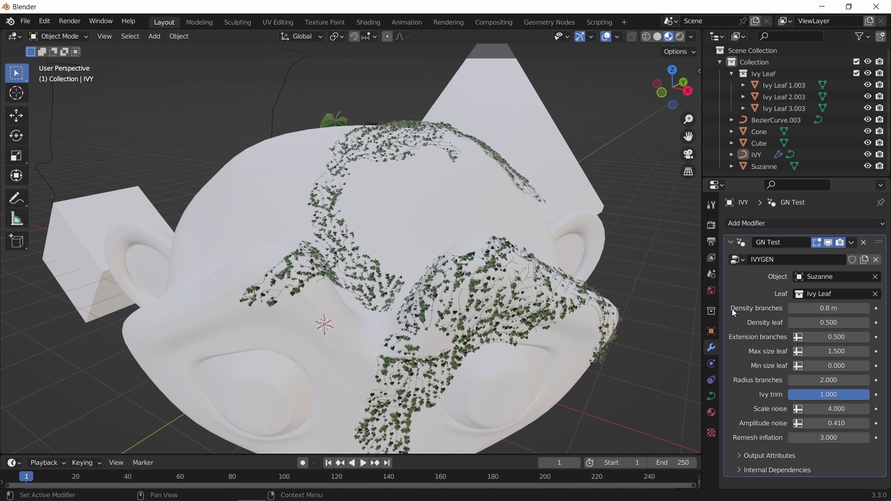
middle_drag(493, 352, 492, 305)
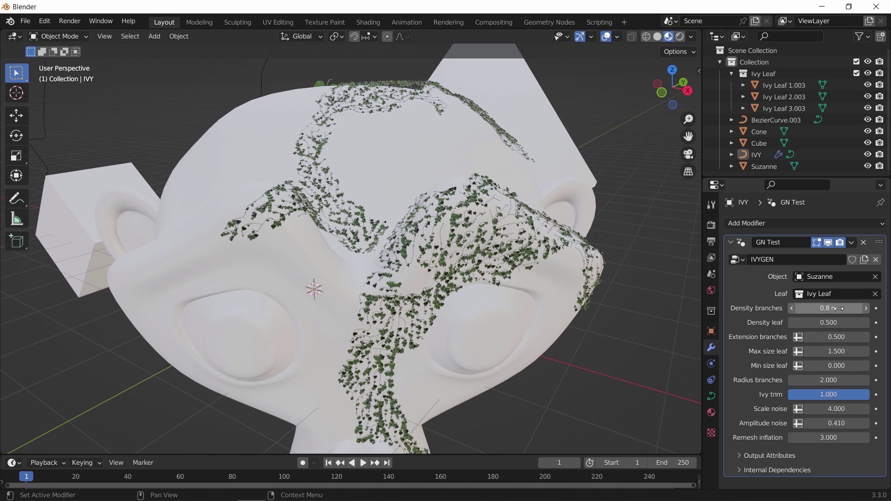
click(838, 308)
text(2)
key(Return)
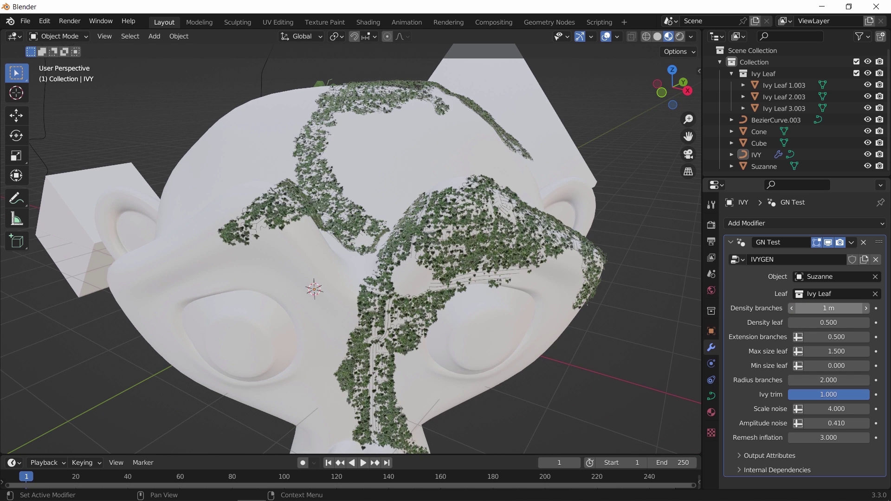
- Try Density leaf at 0.1, then 1.0, orbiting around the head to compare
click(829, 323)
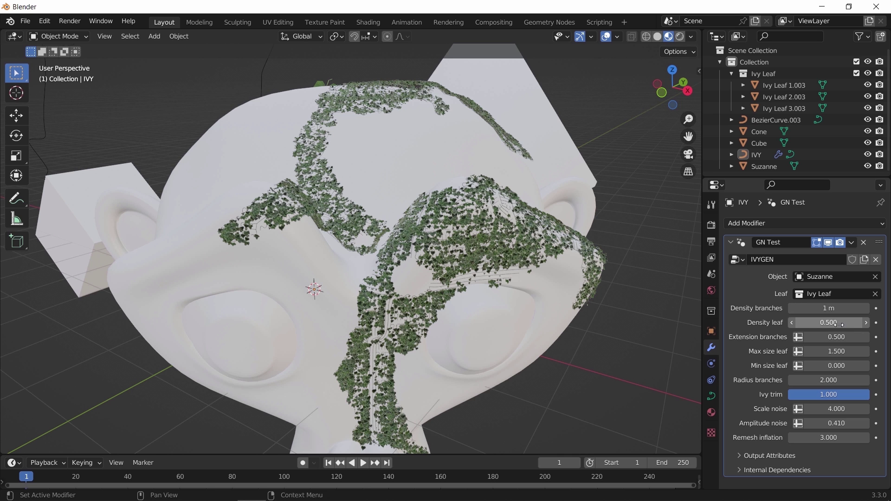
text(0.)
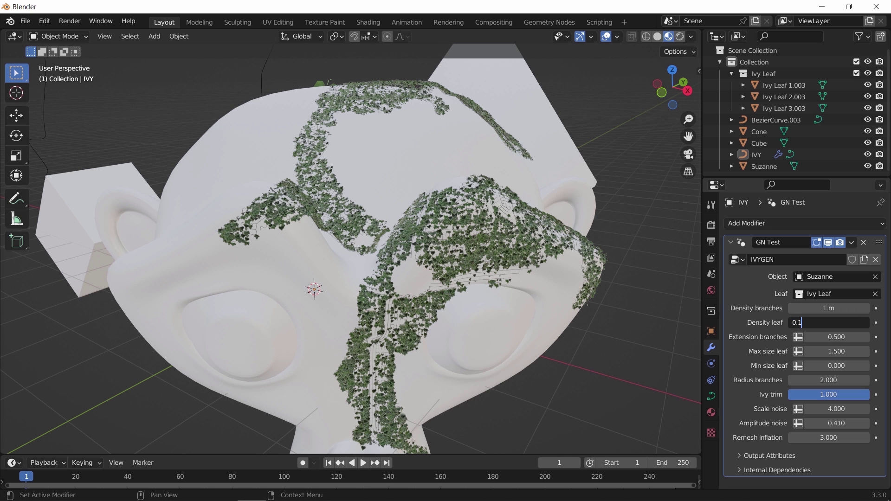
text(1)
key(Return)
click(829, 323)
text(1)
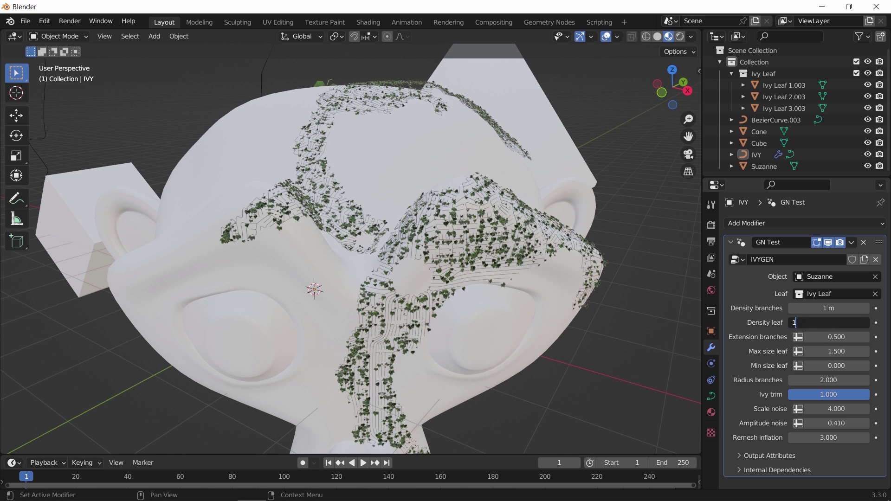
key(Return)
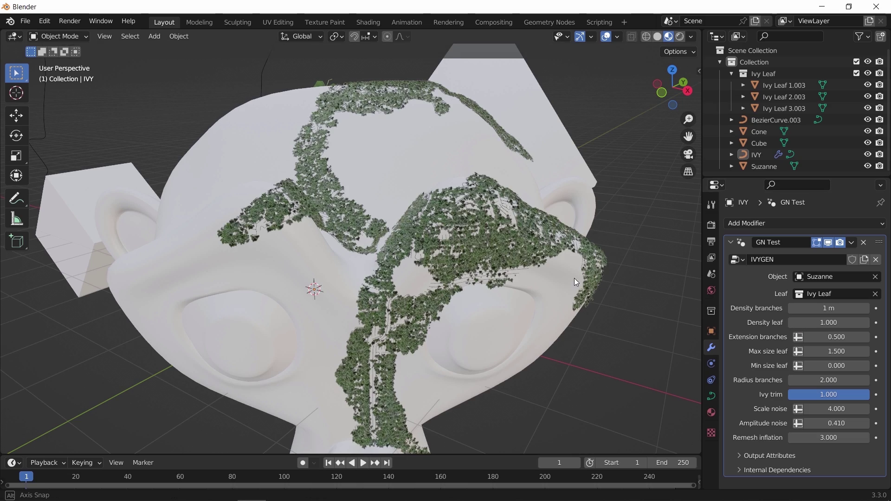
middle_drag(575, 278, 514, 233)
scroll(514, 233, up, 6)
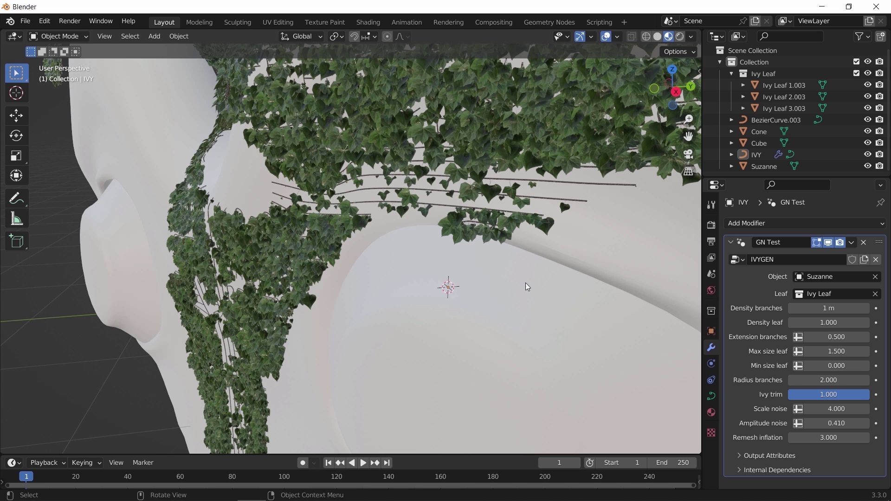
- Set Density leaf to 0.5 and orbit out to the whole Suzanne head
click(817, 323)
text(0)
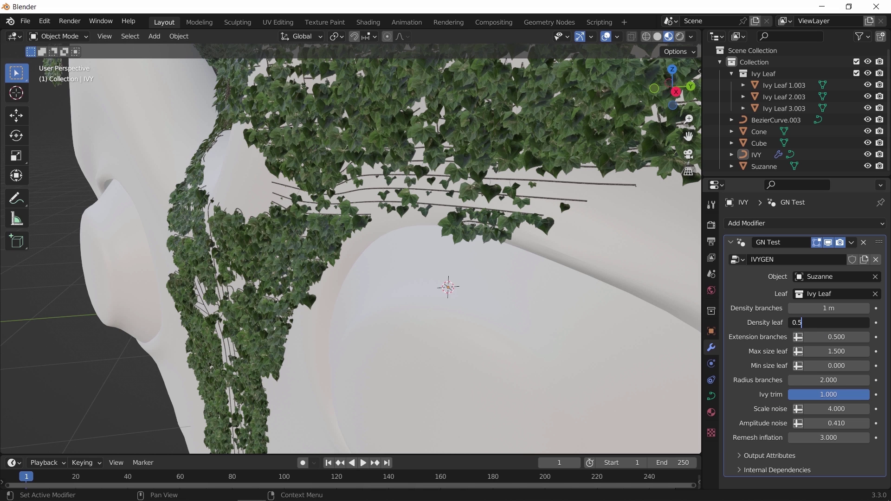
text(.5)
key(Return)
middle_drag(544, 228, 472, 251)
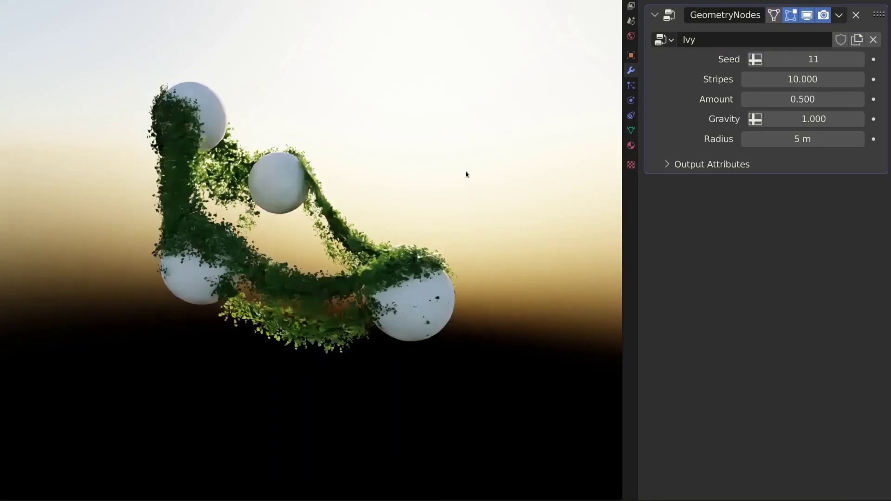
- Adjust the ivy's Stripes, Amount and Gravity values to reshape it
mouse_move(803, 79)
mouse_down()
mouse_move(752, 79)
mouse_move(802, 79)
mouse_up()
mouse_move(803, 99)
mouse_down()
mouse_move(882, 99)
mouse_move(802, 99)
mouse_up()
drag(814, 118, 882, 119)
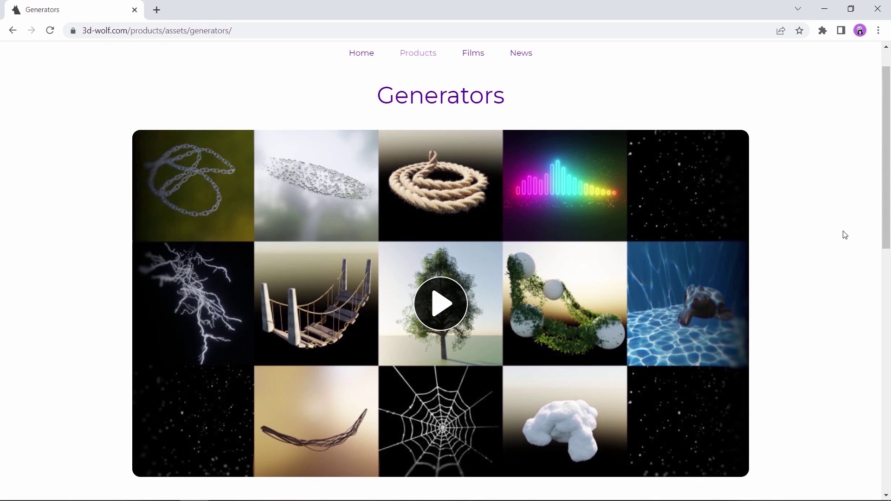
- Open Ivy.blend from the Generators > Generators folder in Explorer
scroll(845, 236, down, 6)
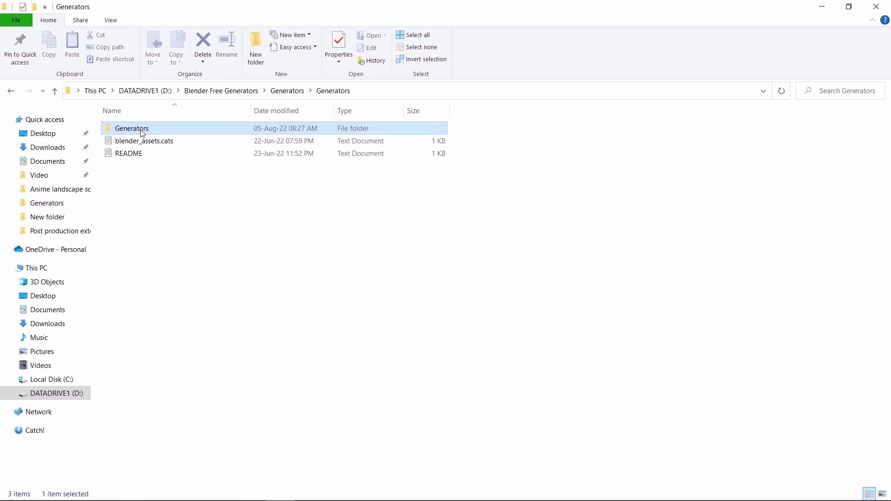
double_click(143, 134)
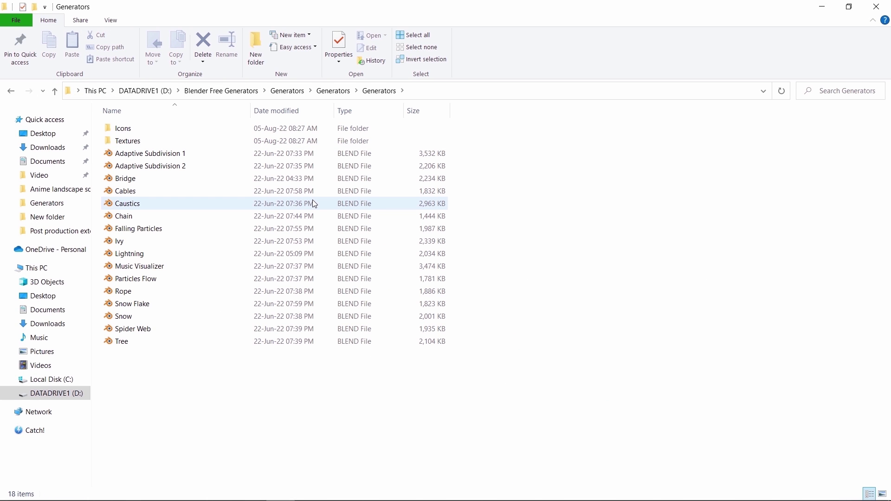
double_click(151, 247)
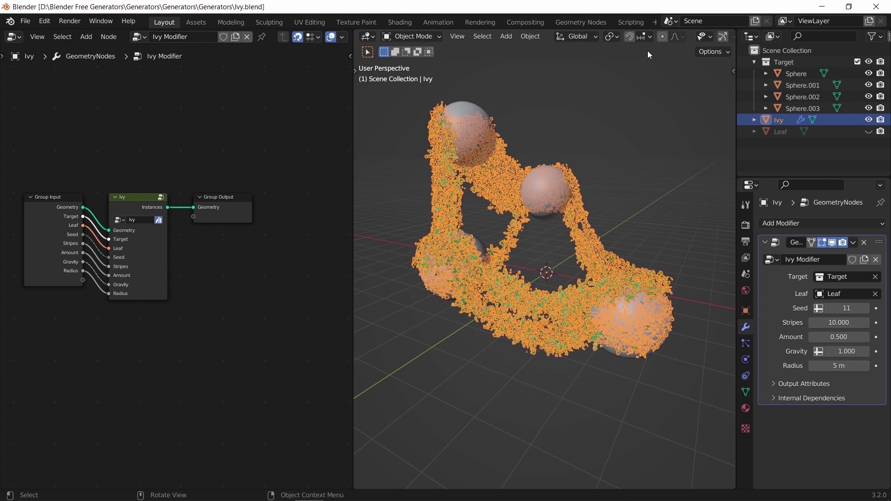
- Hide overlays and regrow the ivy with Amount 0.160, Gravity 1.720 and Seed 105
scroll(645, 37, down, 5)
click(643, 39)
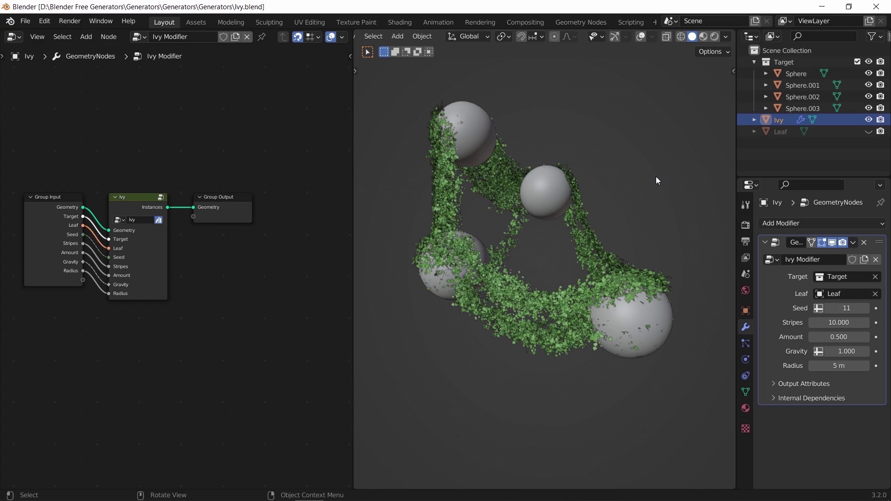
scroll(655, 177, up, 5)
drag(838, 341, 863, 351)
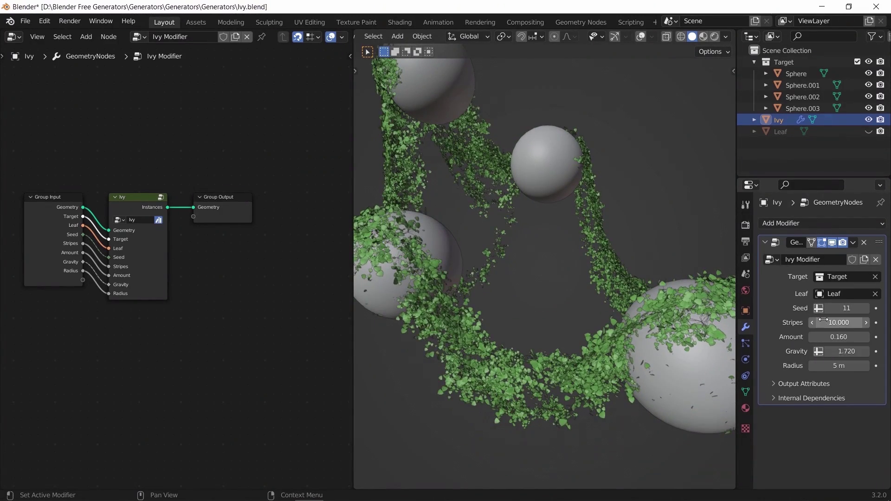
drag(838, 308, 868, 308)
- Inspect the leaf distribution nodes, then make the BagaPie_Ivy object active
scroll(582, 296, down, 3)
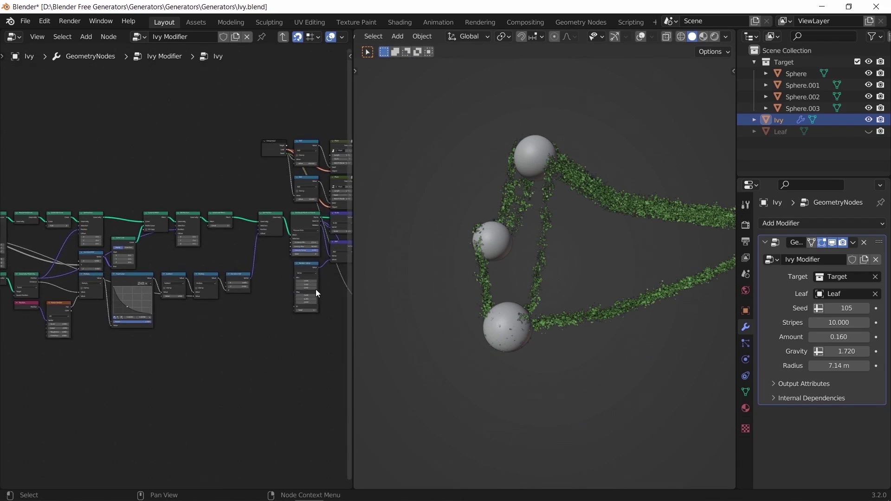
scroll(246, 241, up, 6)
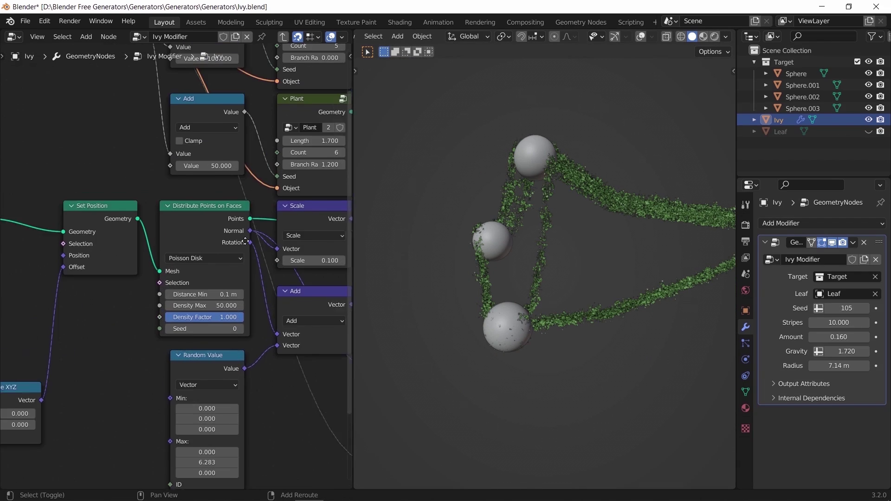
middle_drag(245, 241, 215, 180)
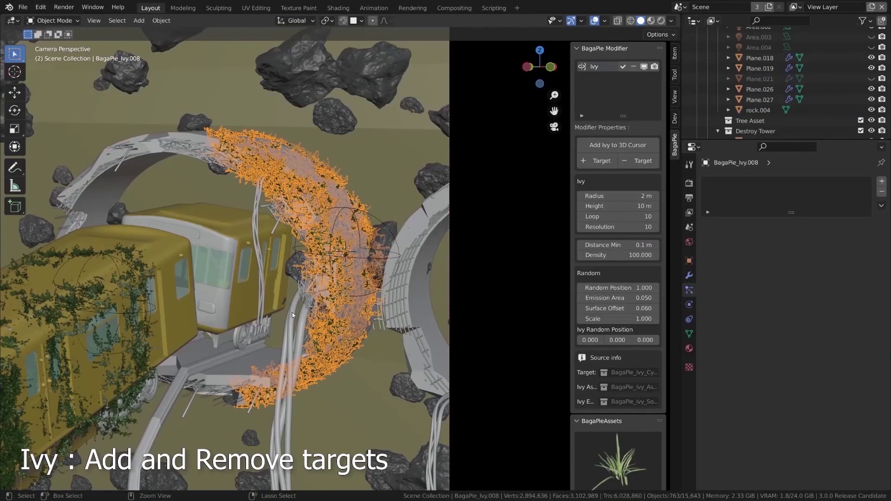
click(299, 294)
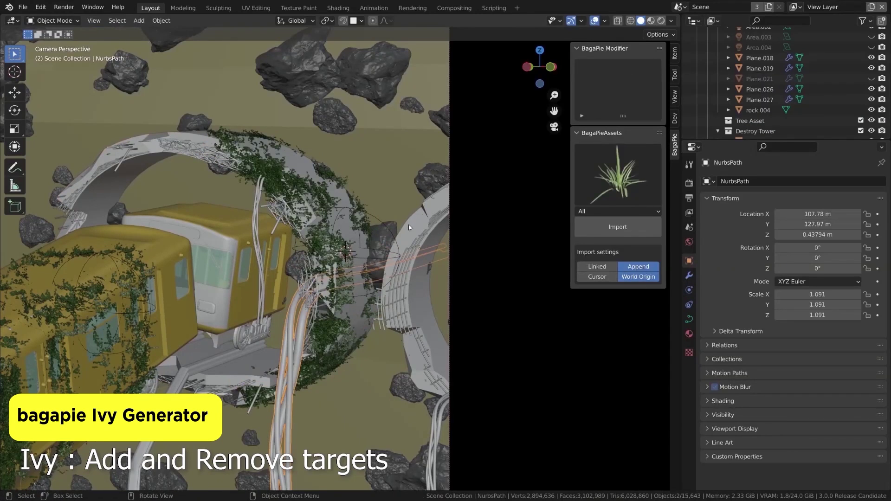
click(401, 269)
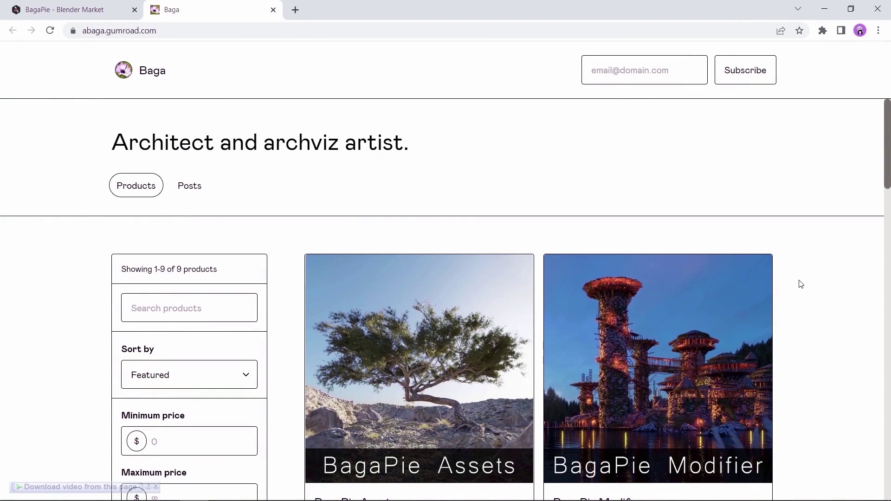
- Browse the creator's Gumroad store and open the BagaPie Modifier product page
scroll(801, 284, down, 7)
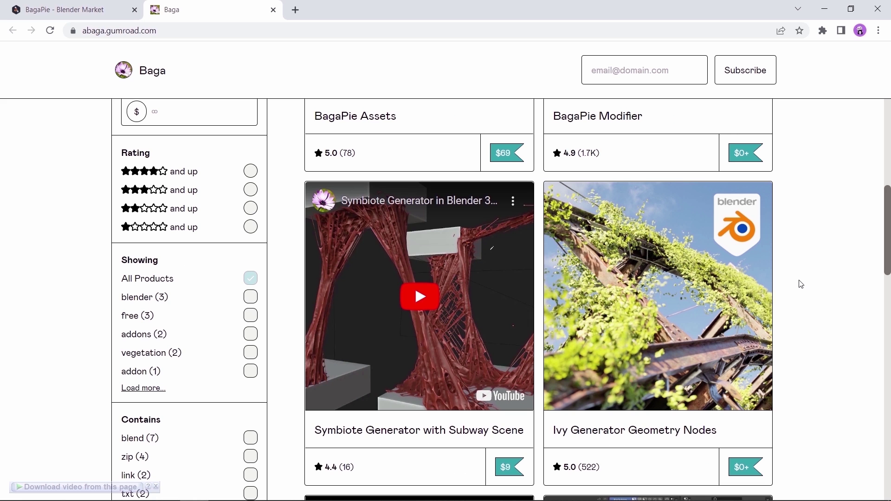
scroll(801, 285, up, 5)
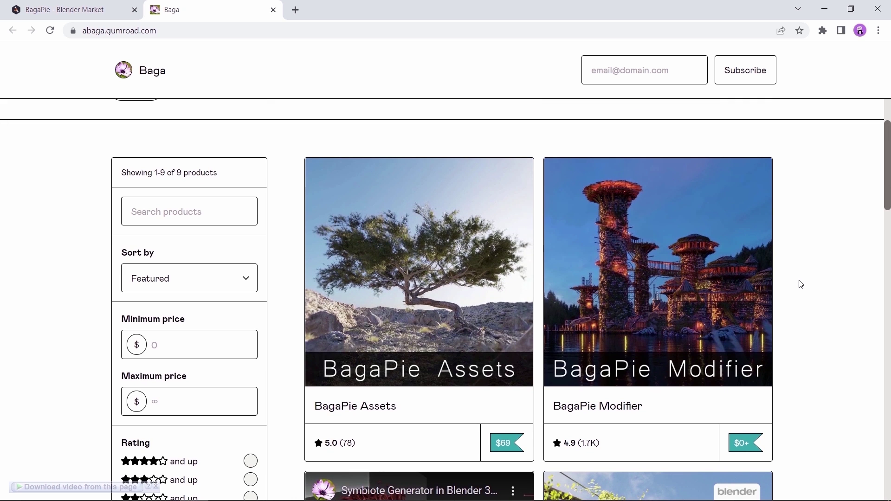
click(694, 285)
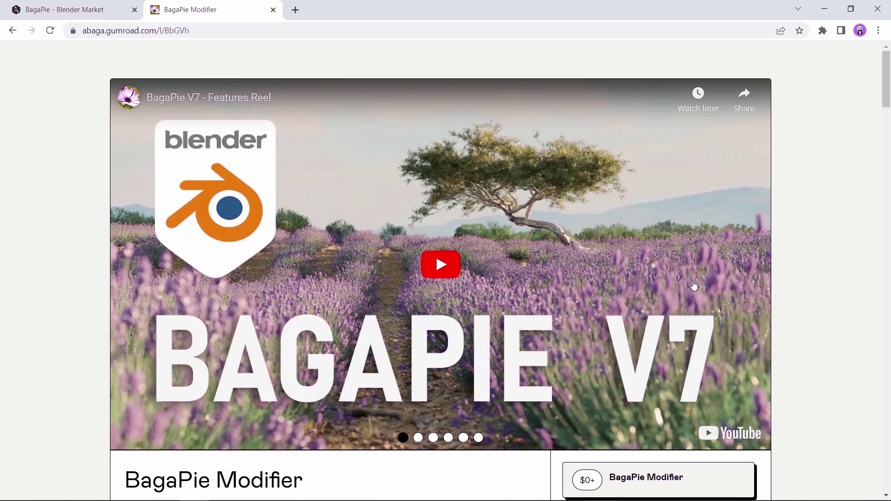
scroll(694, 285, down, 6)
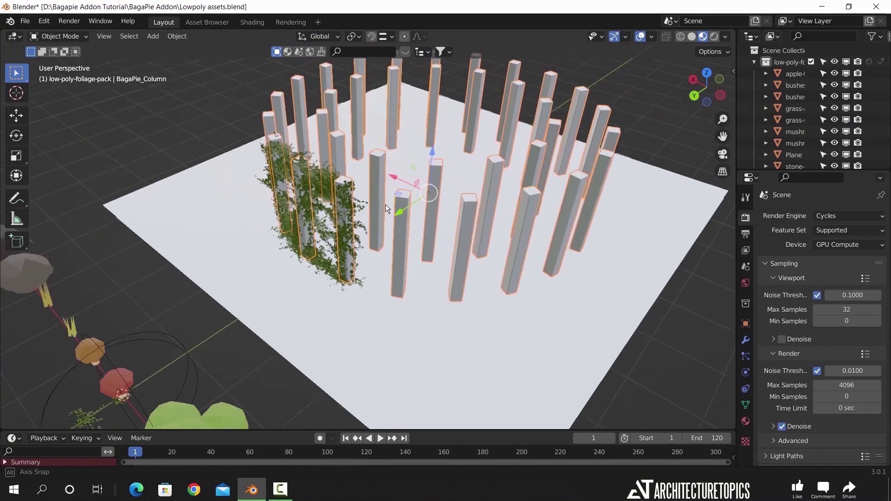
- Adjust the height of the BagaPie columns in their modifier settings
middle_drag(385, 205, 764, 277)
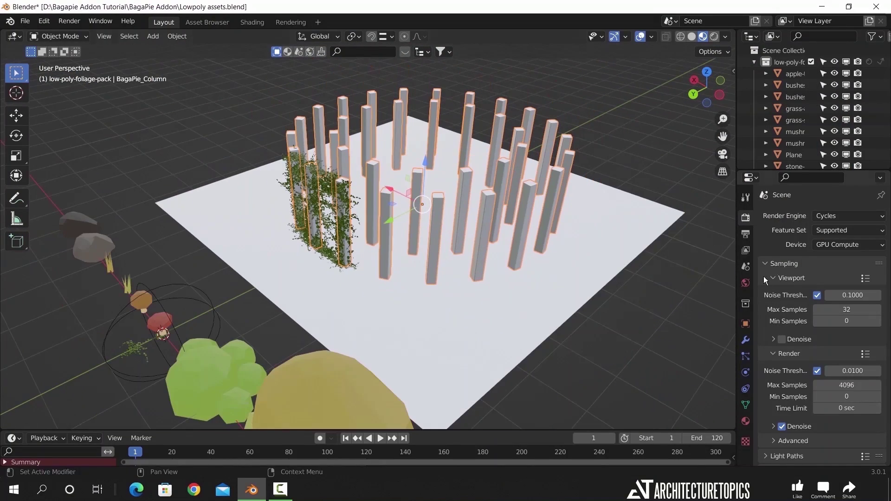
click(745, 340)
drag(831, 284, 840, 284)
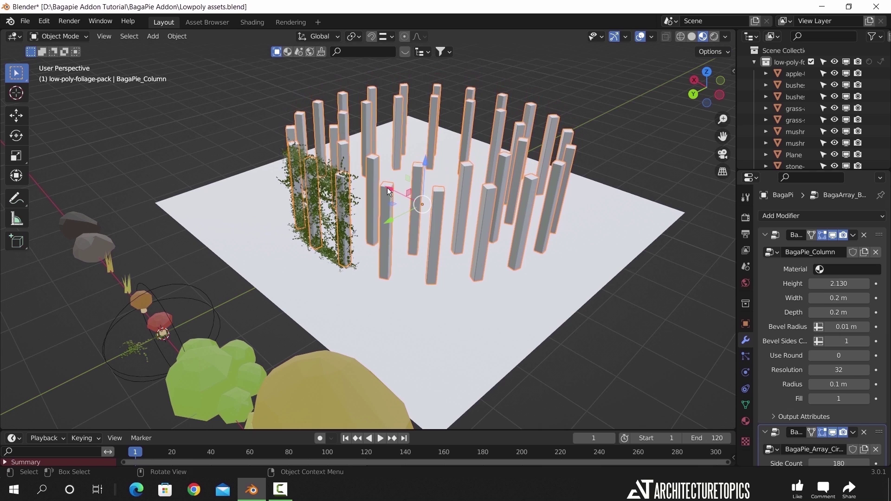
- Set the ivy to Radius 2.13 m, Height 9.91 m, Ivy Scale 1.210 and Ivy Distance 0.01 m
click(332, 193)
mouse_move(840, 281)
mouse_down()
mouse_move(831, 281)
mouse_move(847, 295)
mouse_move(831, 295)
mouse_up()
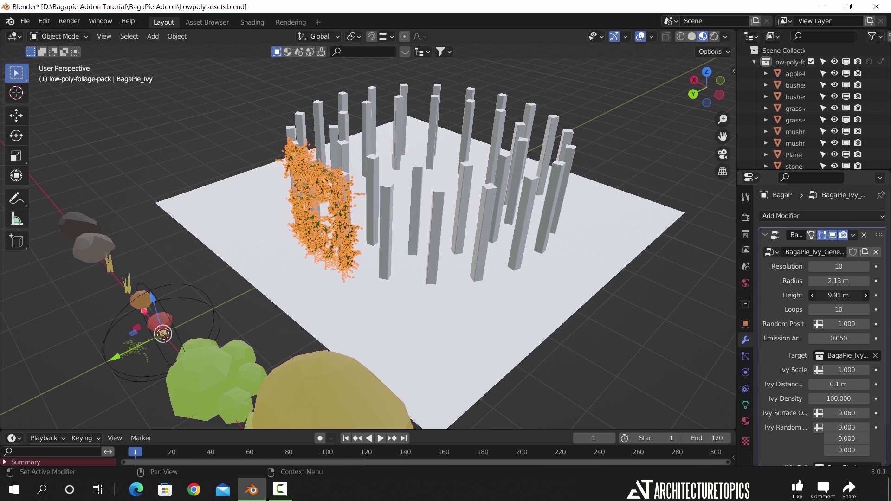
middle_drag(529, 285, 603, 301)
drag(844, 370, 831, 385)
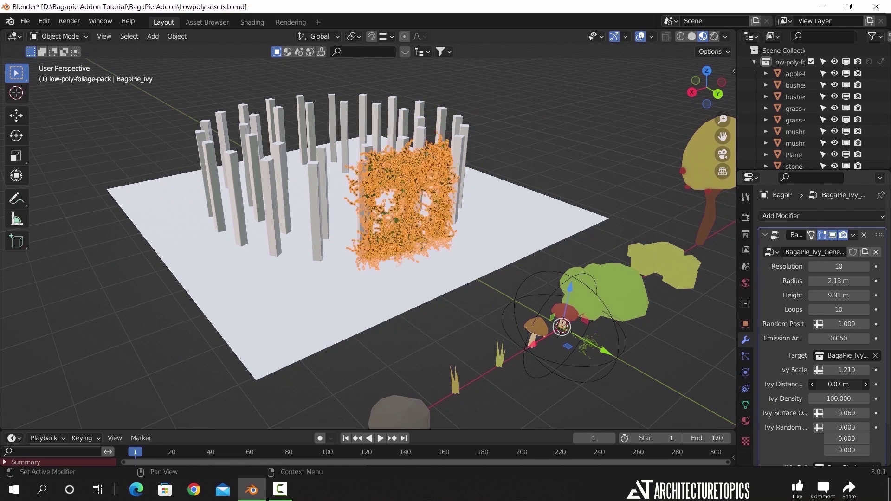
scroll(818, 379, down, 2)
scroll(785, 383, up, 2)
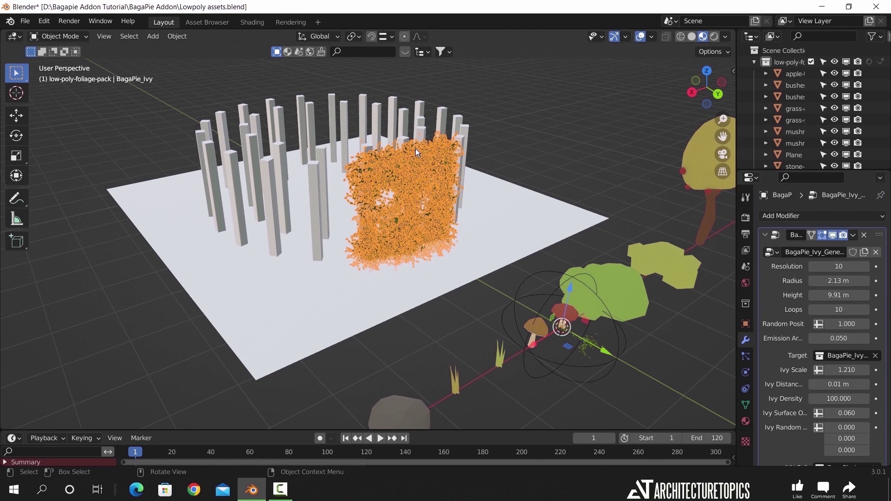